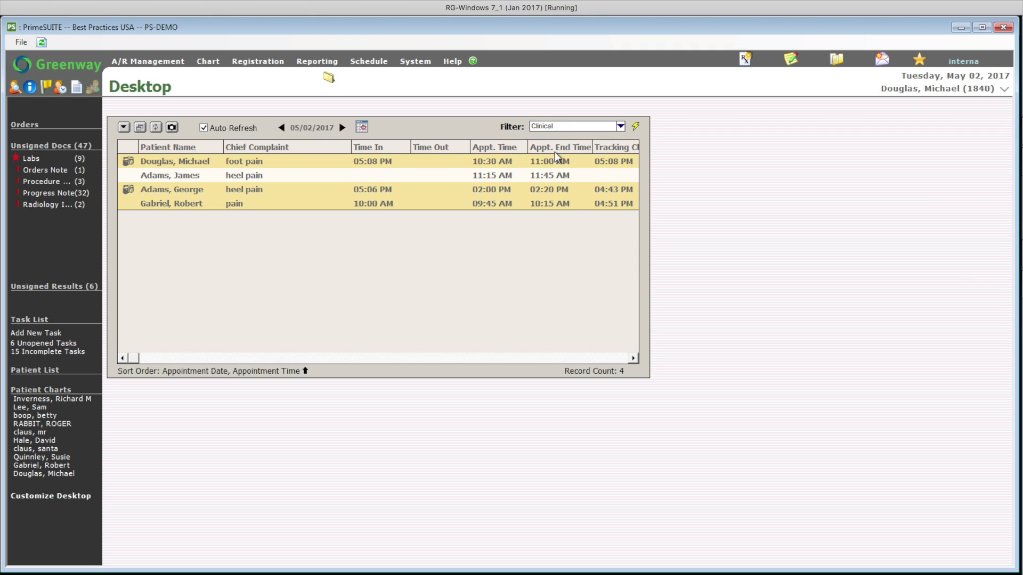
Open the chart of today's foot-pain patient from the Desktop appointment list.
{"action": "double_click", "coordinate": [253, 166]}
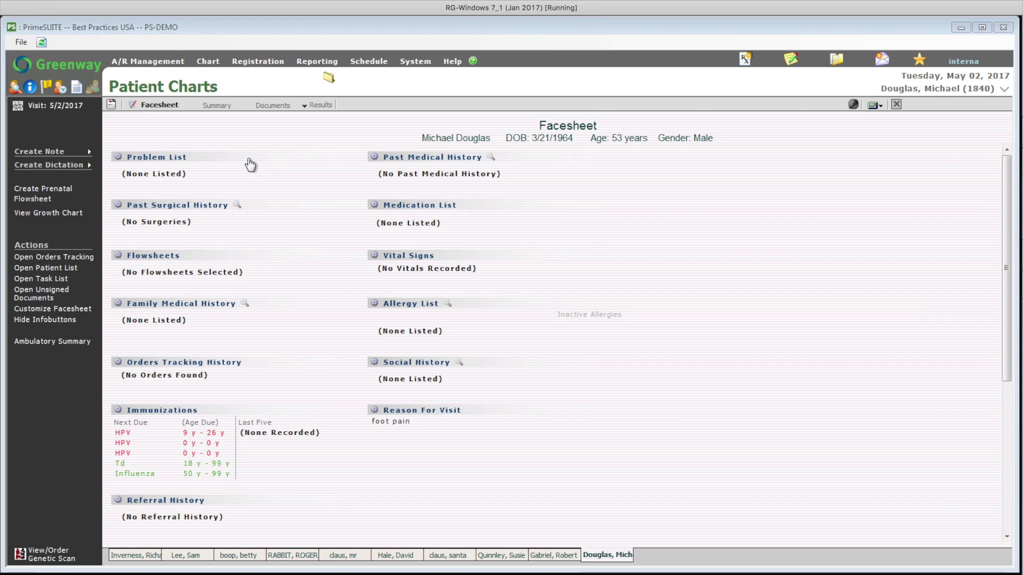
Retrieve the patient's outside prescription history (PBM) from the Medication List.
{"action": "left_click", "coordinate": [375, 206]}
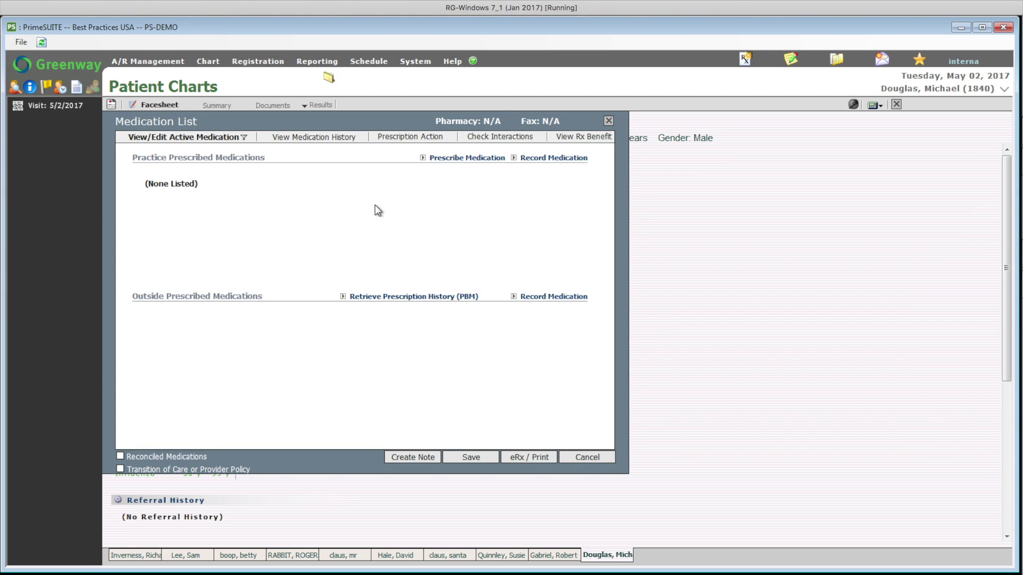
{"action": "left_click", "coordinate": [392, 297]}
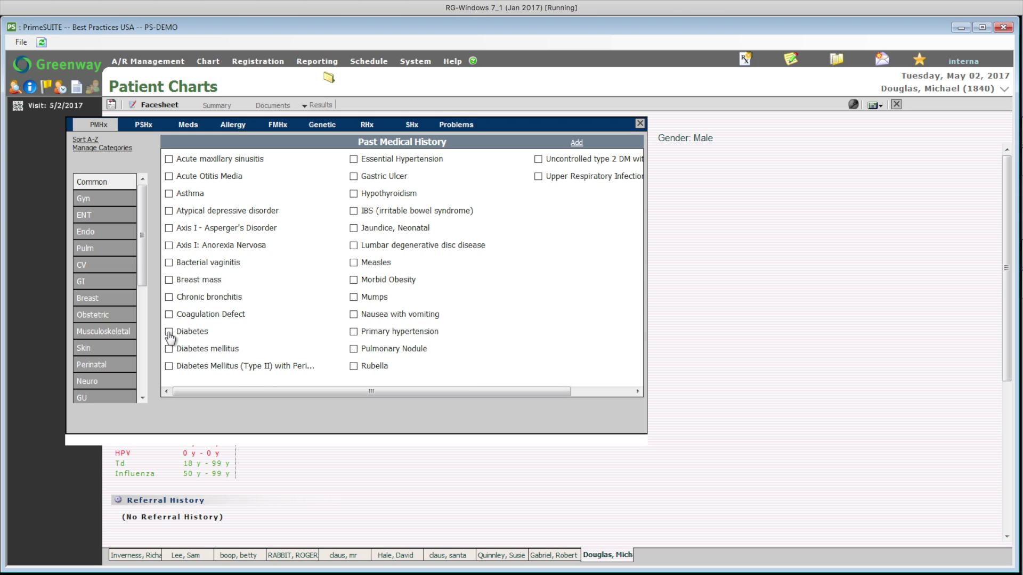
Record Diabetes, foot surgery, no known drug allergies, family prostate cancer and social history findings.
{"action": "left_click", "coordinate": [169, 332]}
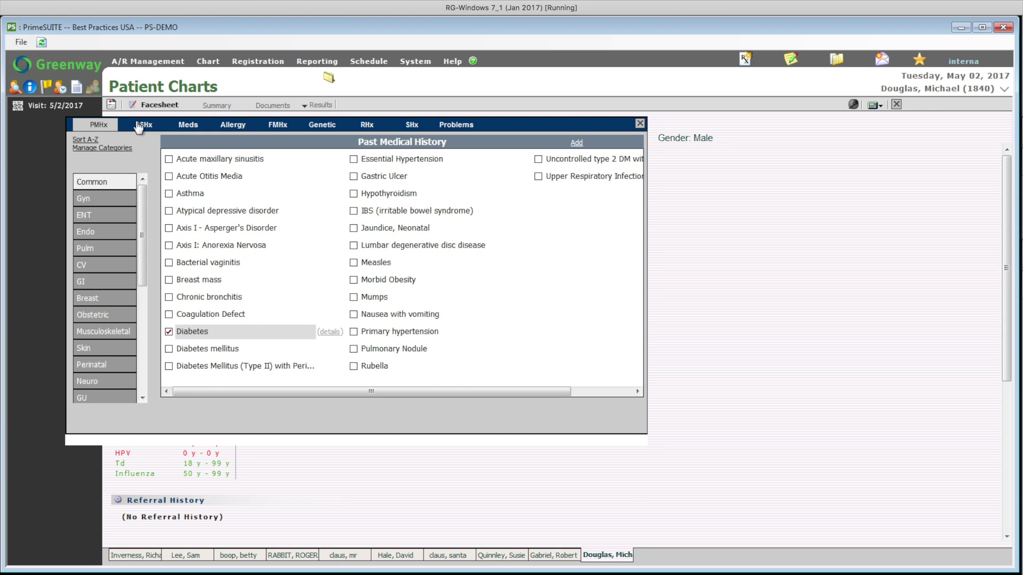
{"action": "left_click", "coordinate": [145, 128]}
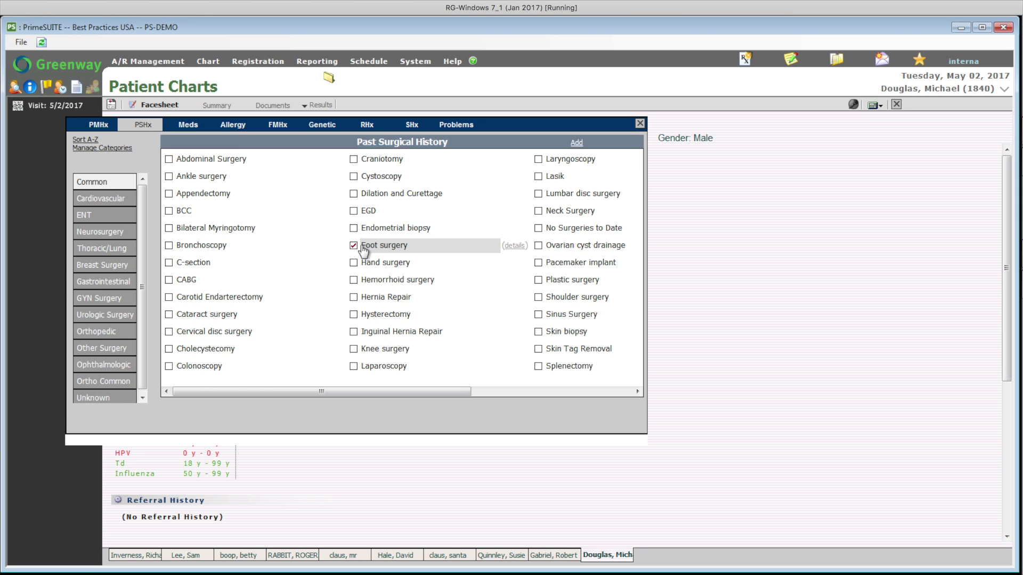
{"action": "left_click", "coordinate": [231, 127]}
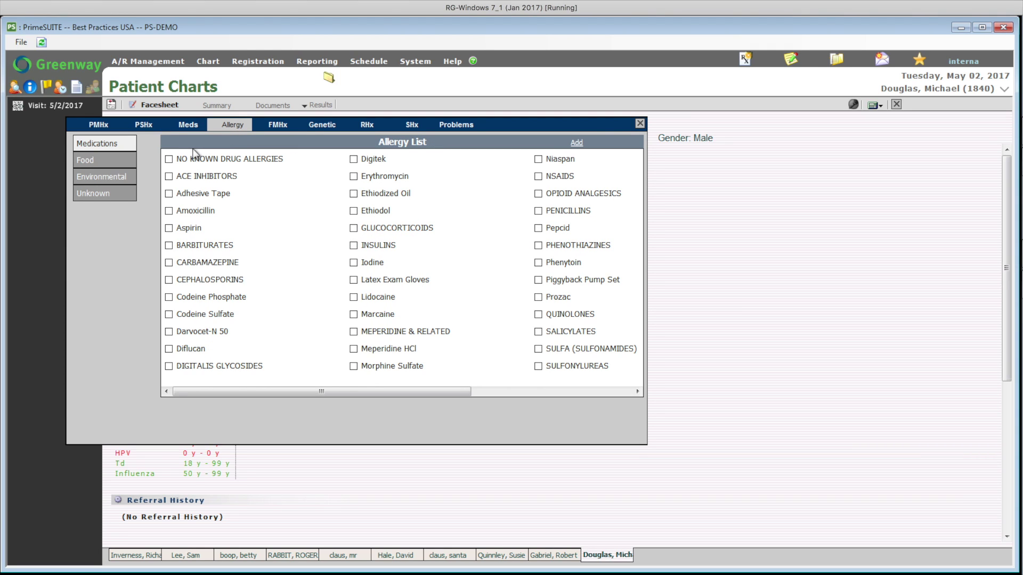
{"action": "left_click", "coordinate": [169, 160]}
{"action": "left_click", "coordinate": [277, 127]}
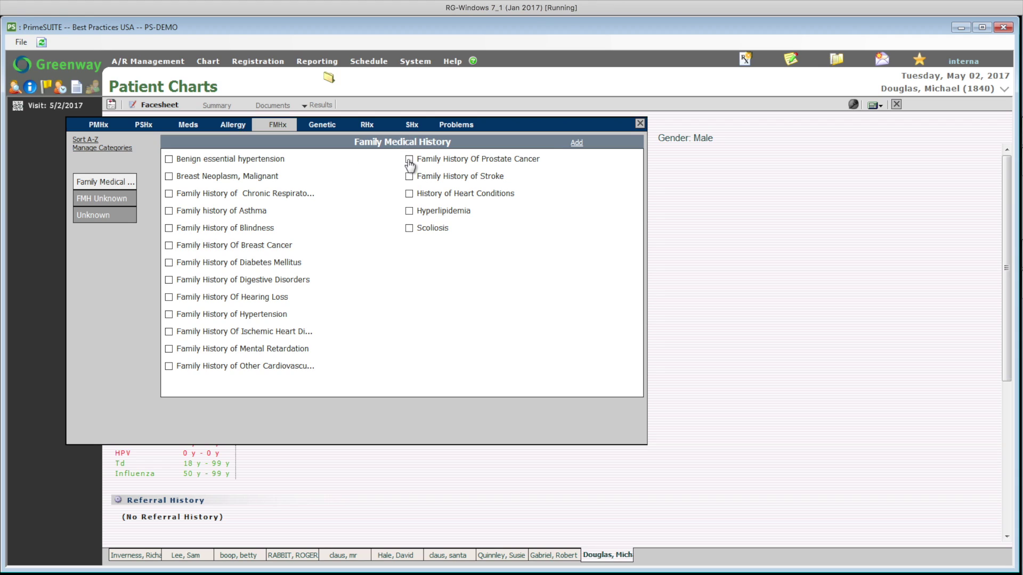
{"action": "left_click", "coordinate": [412, 126]}
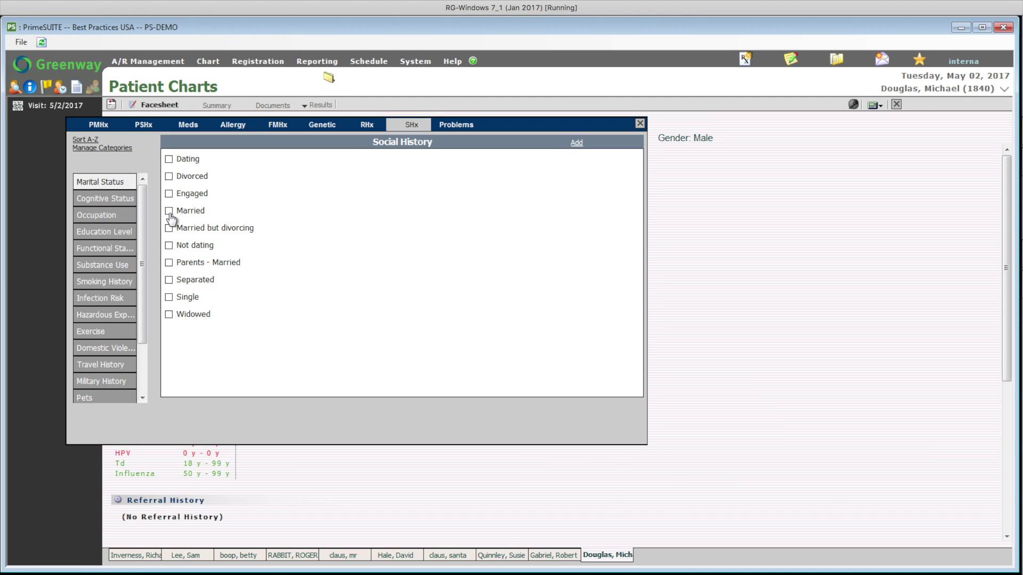
{"action": "scroll", "coordinate": [140, 219], "scroll_direction": "down", "scroll_amount": 3}
{"action": "scroll", "coordinate": [138, 268], "scroll_direction": "up", "scroll_amount": 3}
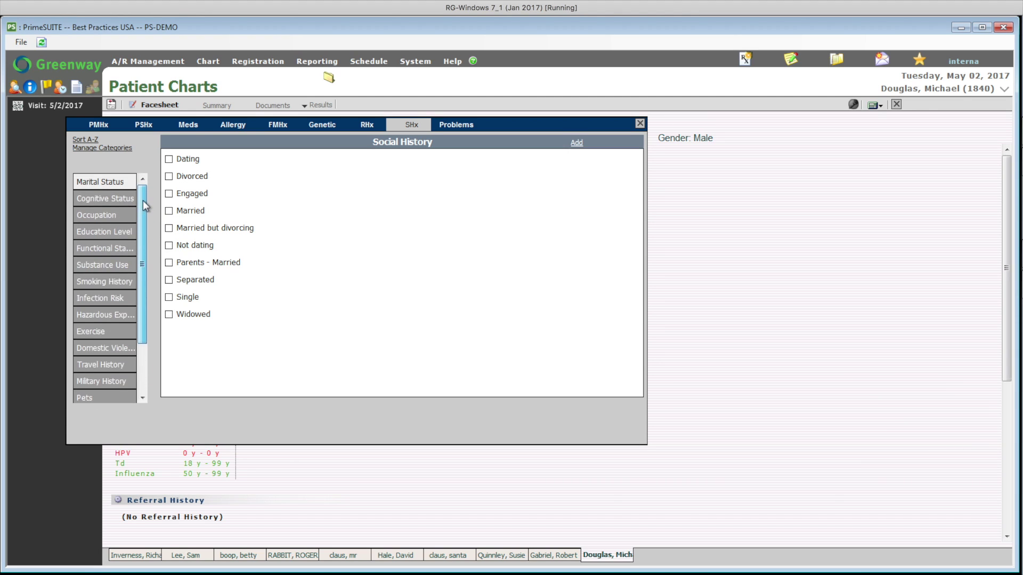
{"action": "left_click", "coordinate": [393, 130]}
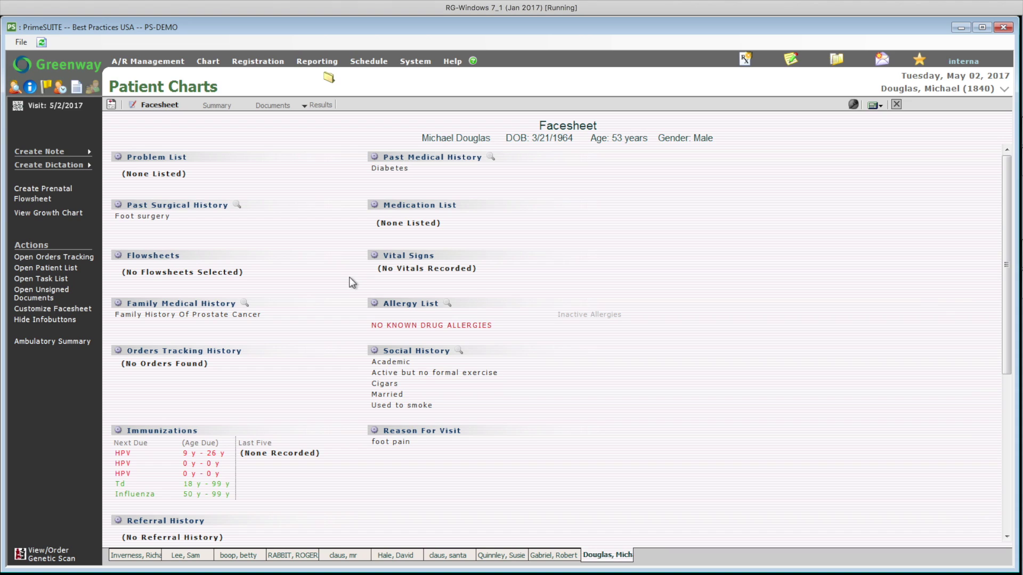
Add a 05/02/2017 vitals entry: BP 152/85, weight 165 lbs, height 5' 3".
{"action": "left_click", "coordinate": [373, 255]}
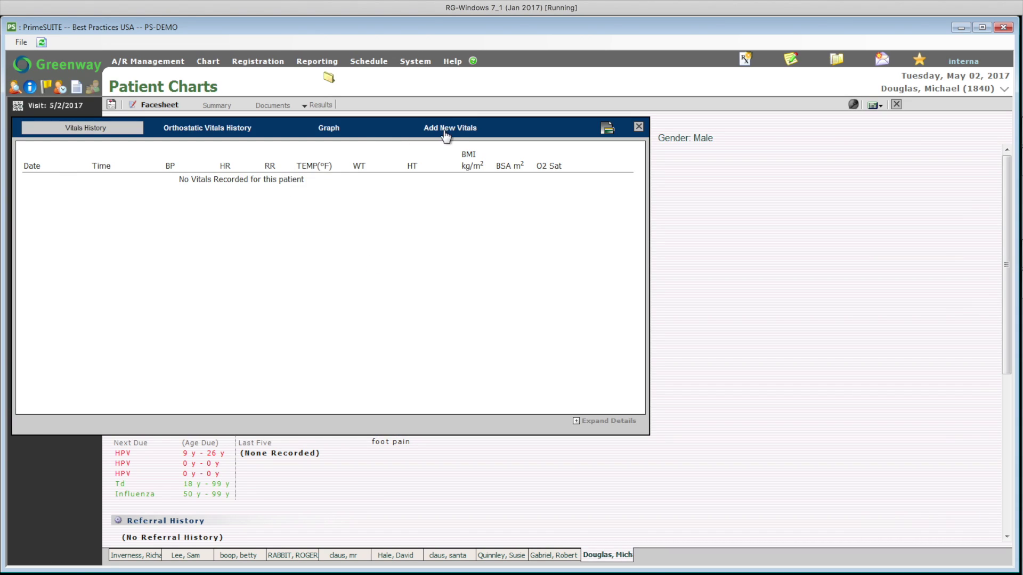
{"action": "left_click", "coordinate": [448, 129]}
{"action": "left_click", "coordinate": [149, 165]}
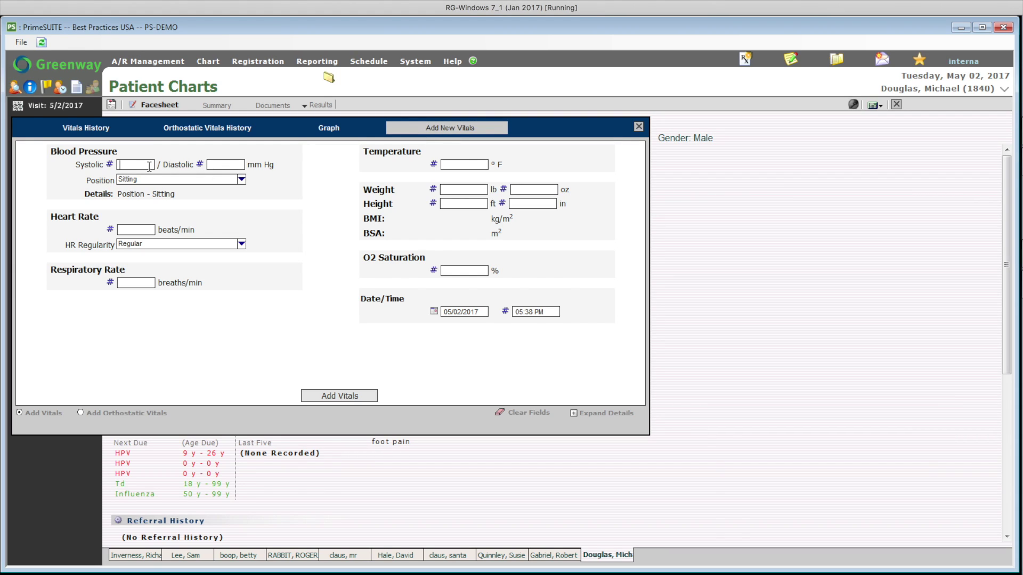
{"action": "type", "text": "152"}
{"action": "key", "text": "Tab"}
{"action": "type", "text": "85"}
{"action": "key", "text": "Return"}
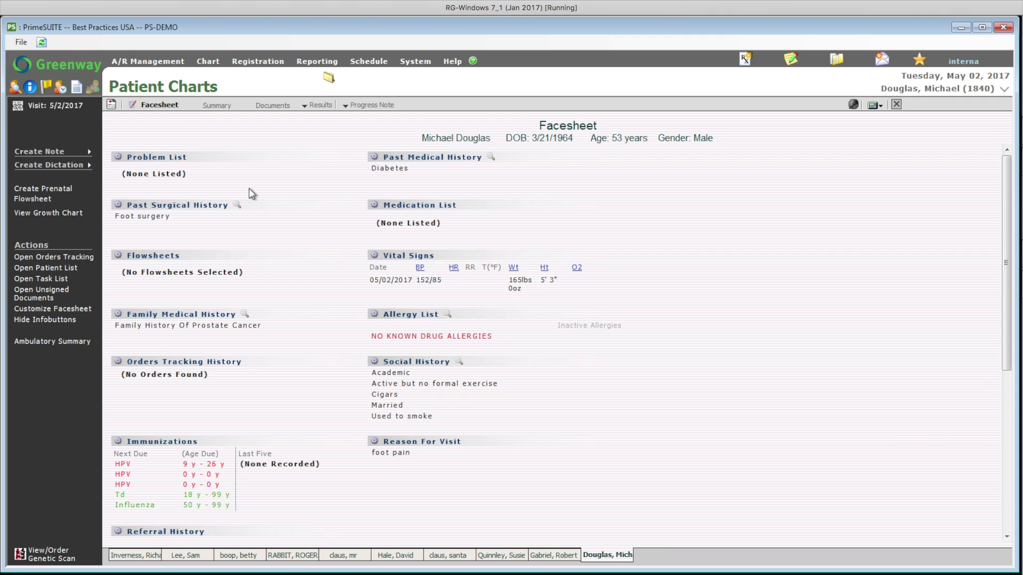
Describe the heel pain in the progress note's HPI as acute, right-sided and localized.
{"action": "left_click", "coordinate": [372, 105]}
{"action": "left_click", "coordinate": [17, 220]}
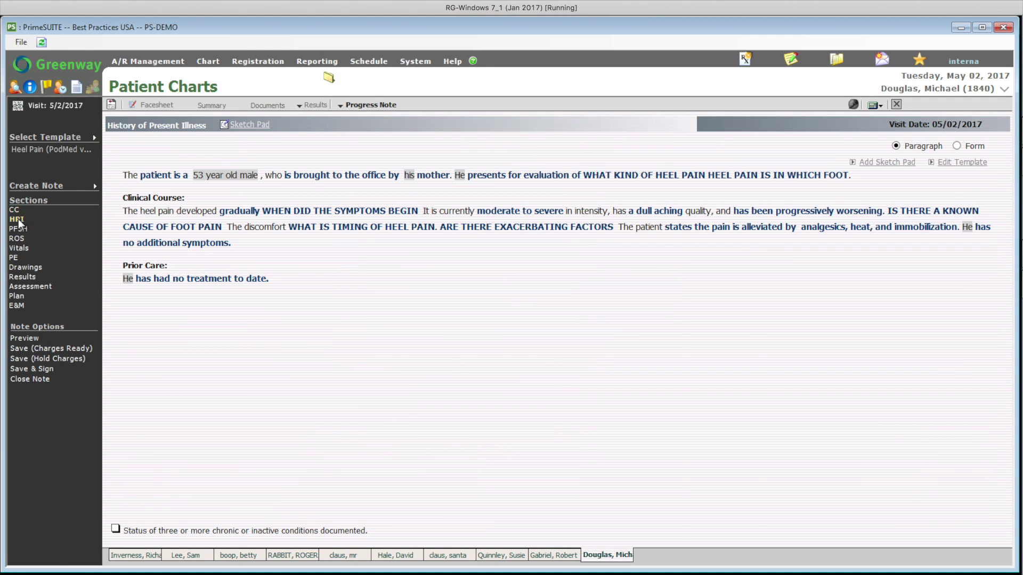
{"action": "left_click", "coordinate": [606, 177]}
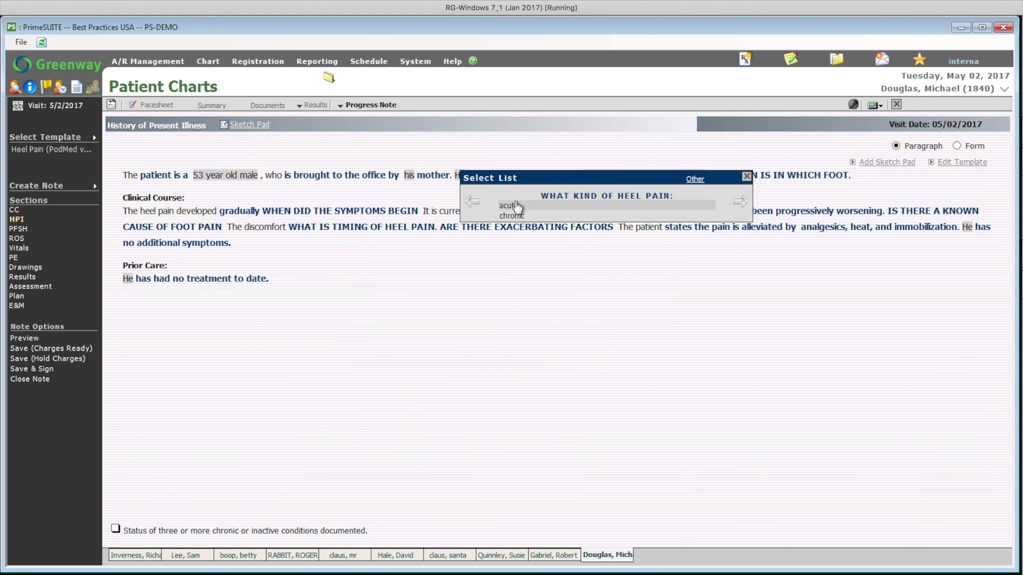
{"action": "left_click_drag", "start_coordinate": [516, 207], "coordinate": [419, 288]}
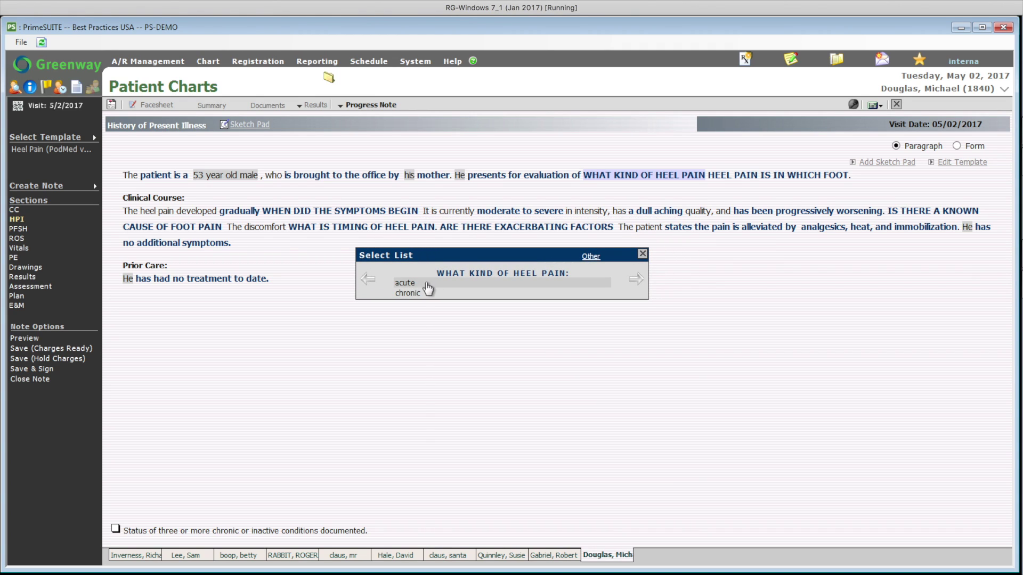
{"action": "left_click", "coordinate": [430, 284]}
{"action": "left_click", "coordinate": [494, 284]}
{"action": "left_click", "coordinate": [482, 285]}
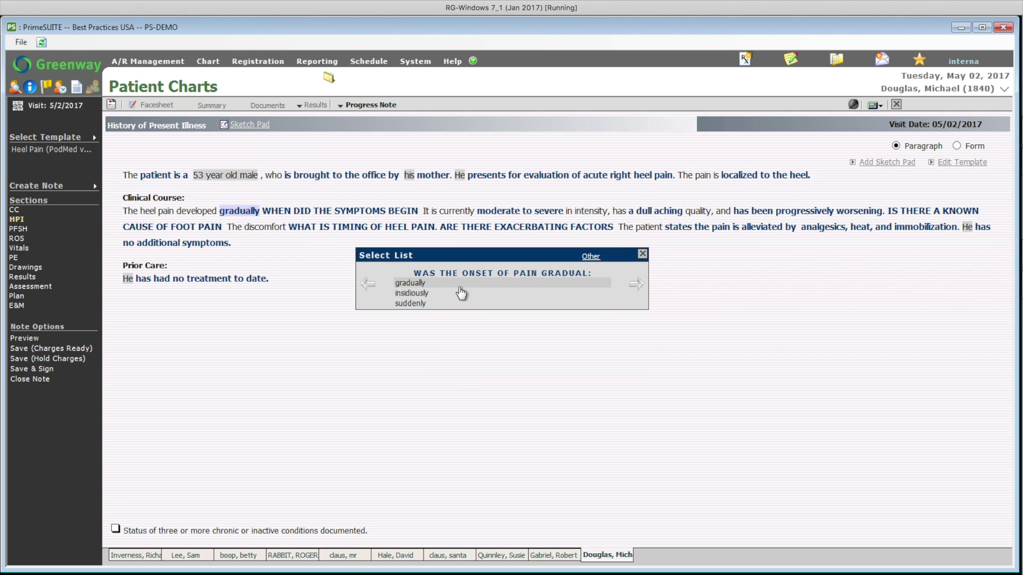
{"action": "left_click", "coordinate": [591, 257]}
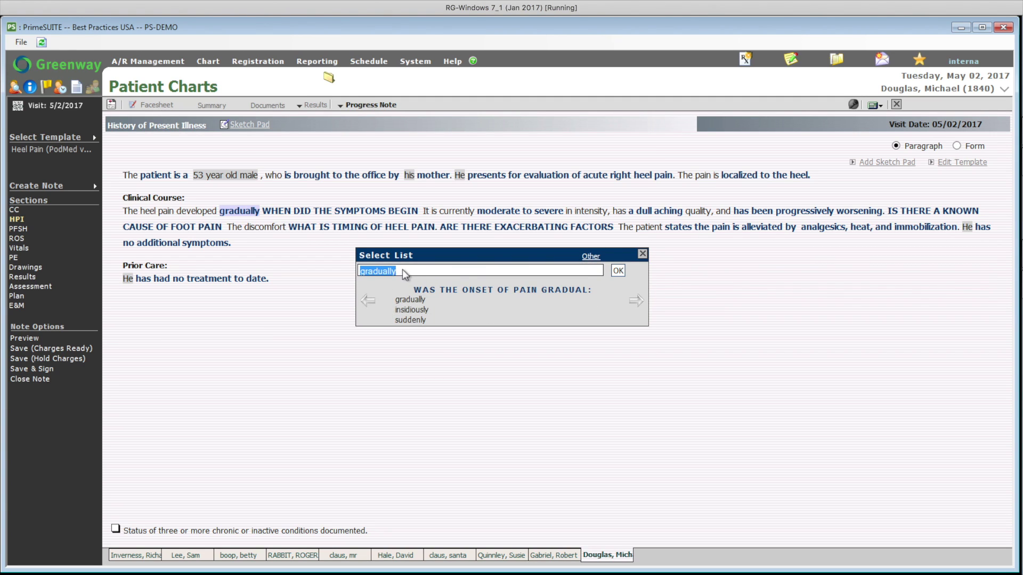
{"action": "left_click", "coordinate": [20, 230]}
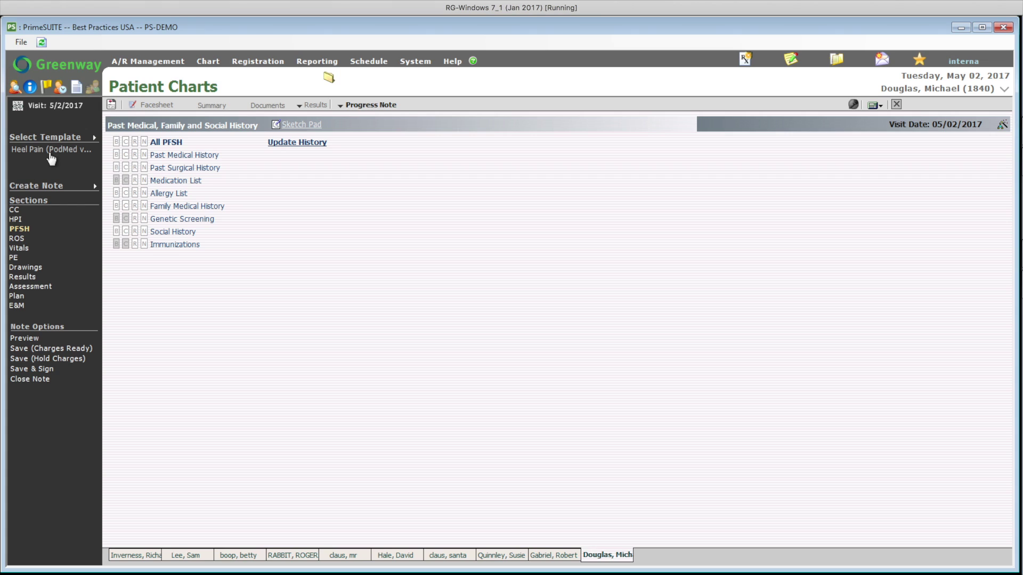
Pull the patient's charted past, family and social history into the note as detailed tables.
{"action": "left_click", "coordinate": [116, 142]}
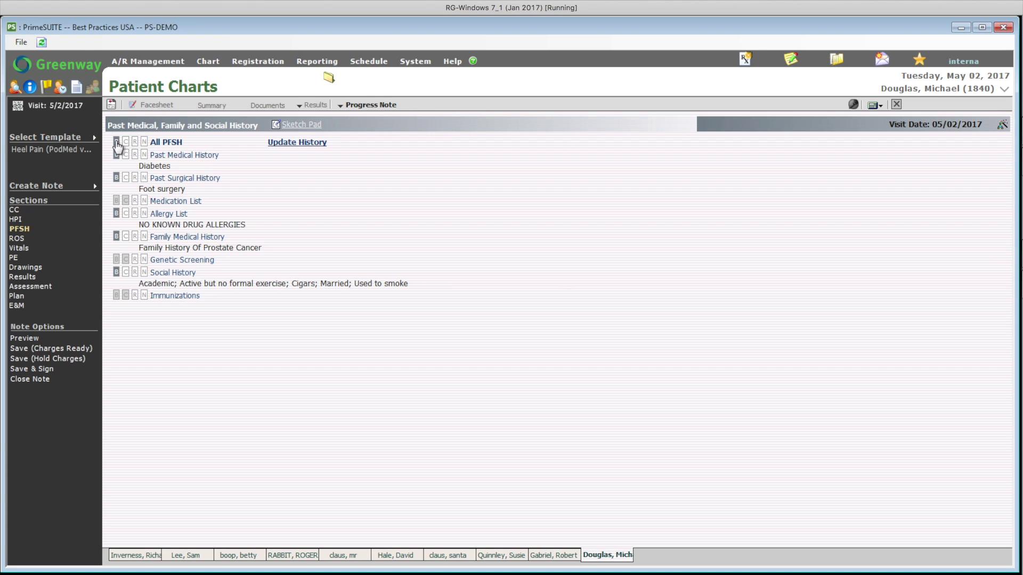
{"action": "left_click", "coordinate": [126, 143]}
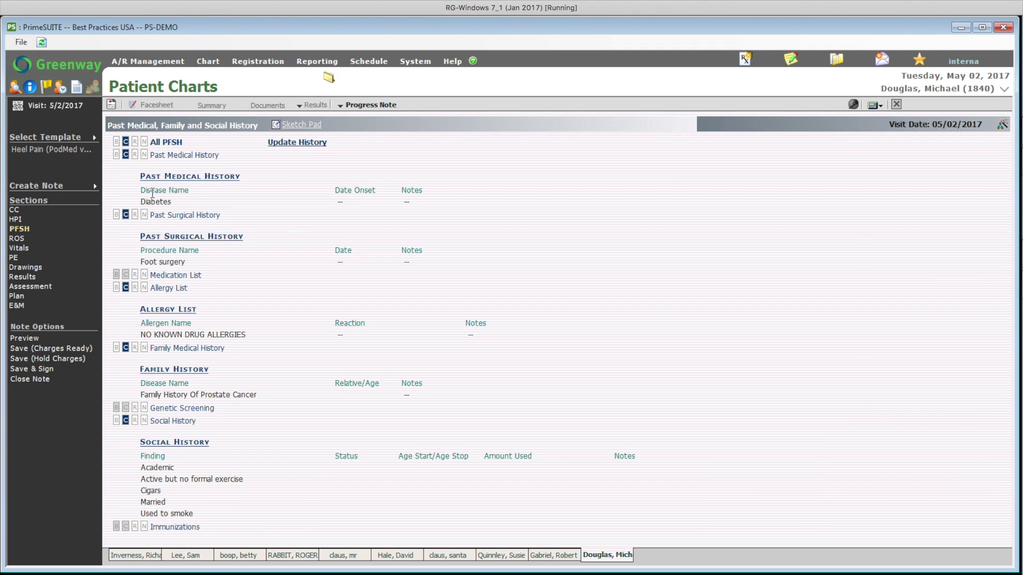
{"action": "left_click", "coordinate": [18, 238]}
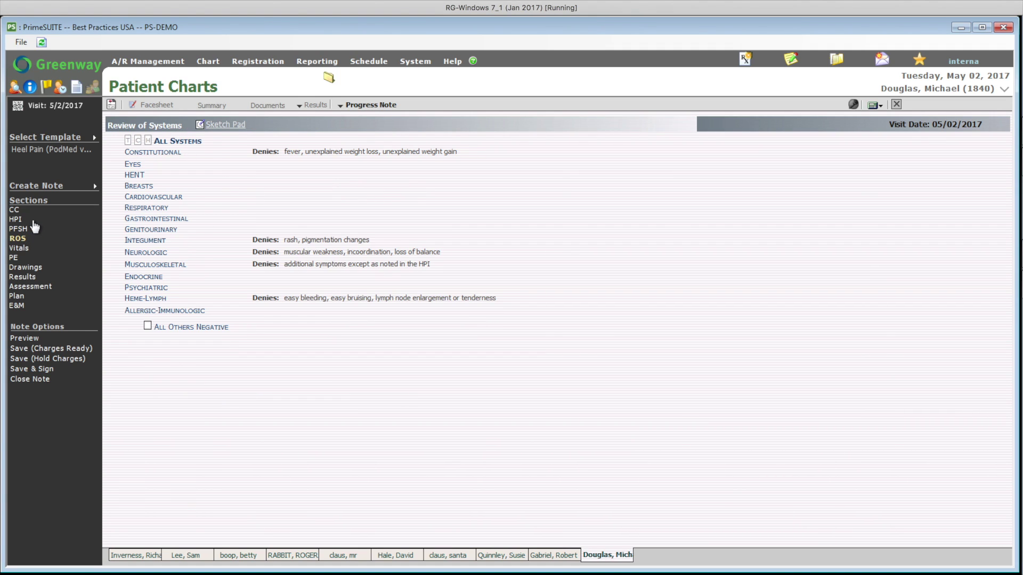
Mark foot pain as a positive Musculoskeletal finding in the note's Review of Systems.
{"action": "left_click", "coordinate": [141, 267]}
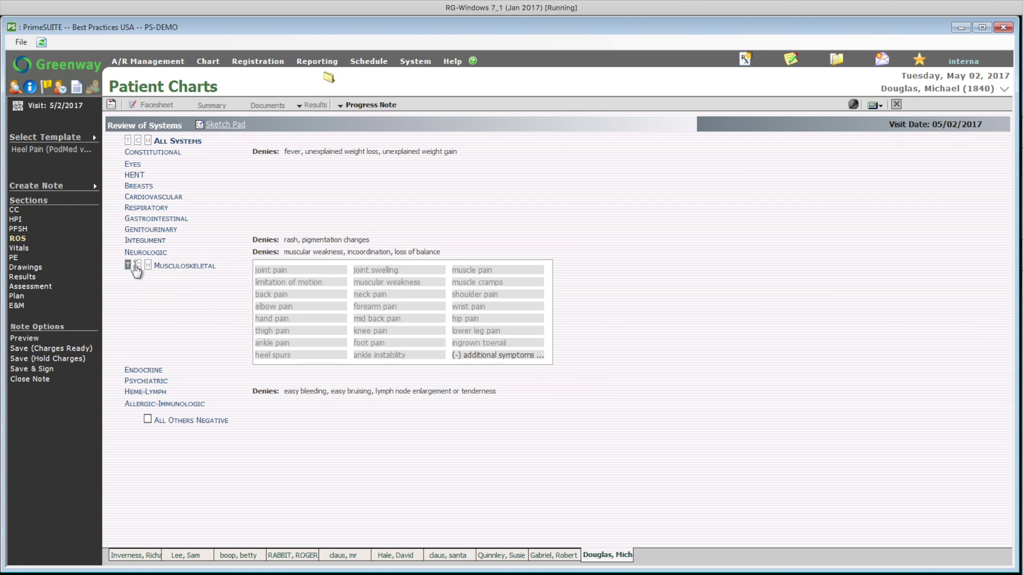
{"action": "left_click", "coordinate": [376, 345]}
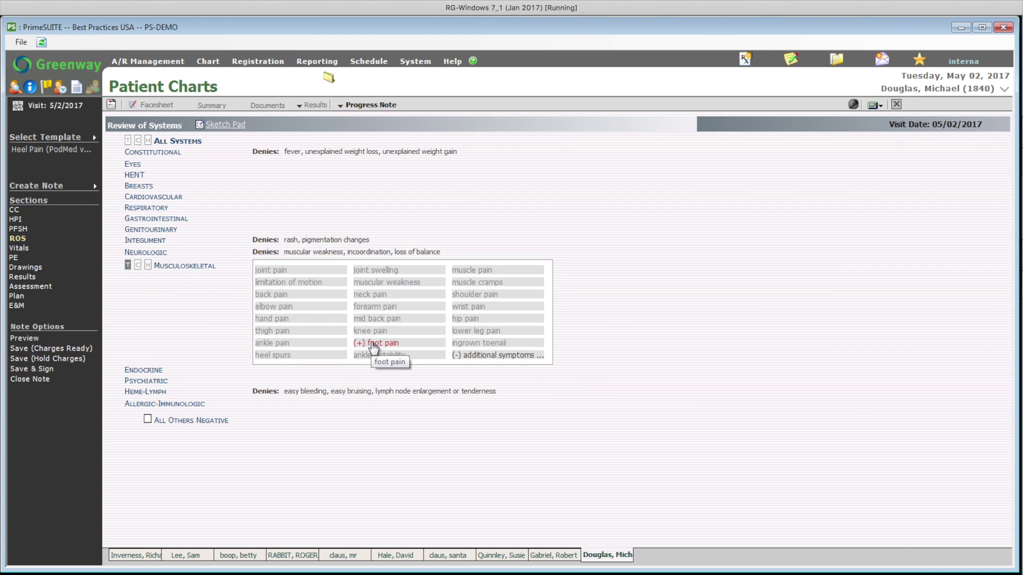
{"action": "left_click", "coordinate": [198, 273]}
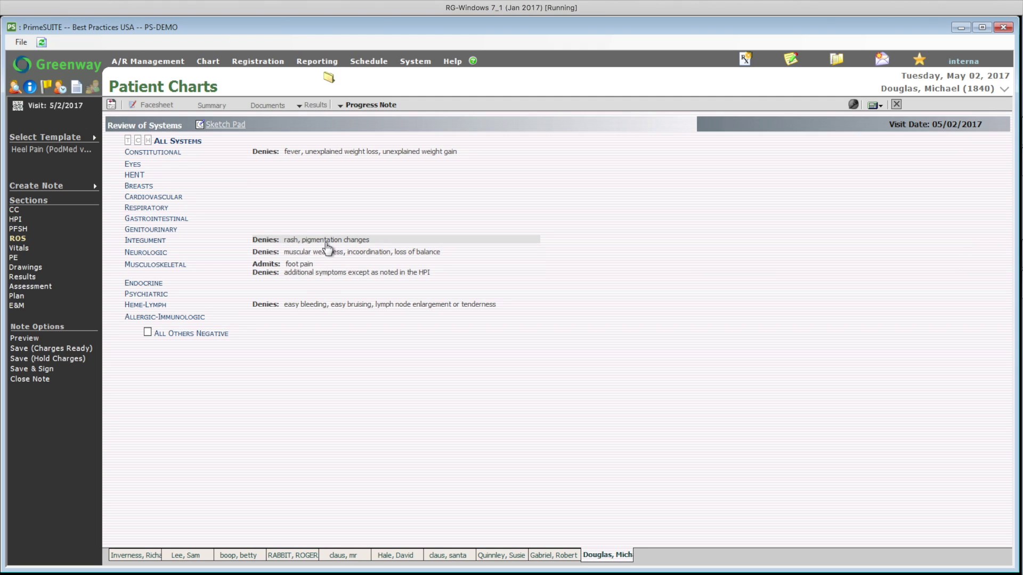
{"action": "left_click", "coordinate": [169, 155]}
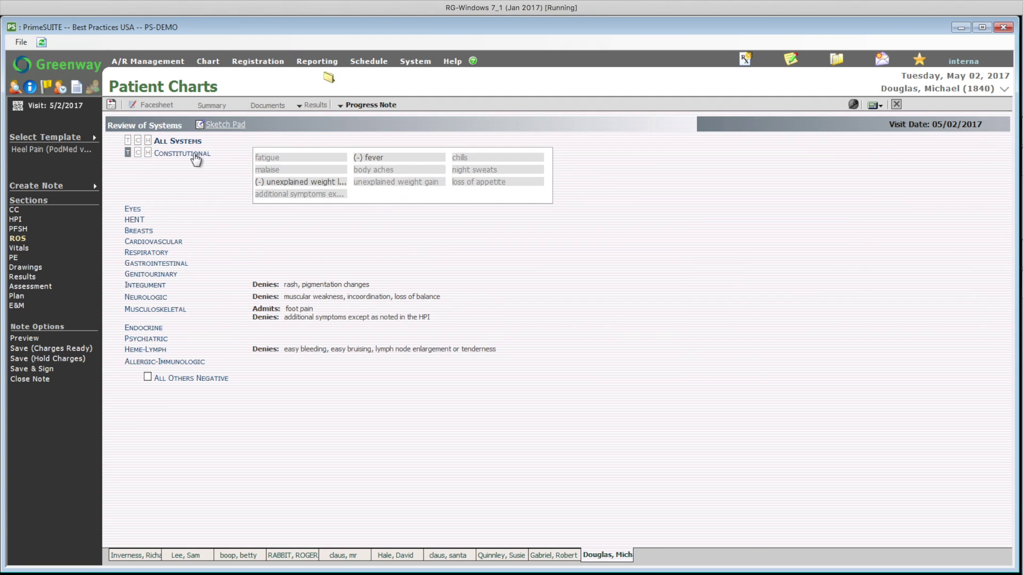
{"action": "left_click", "coordinate": [20, 248]}
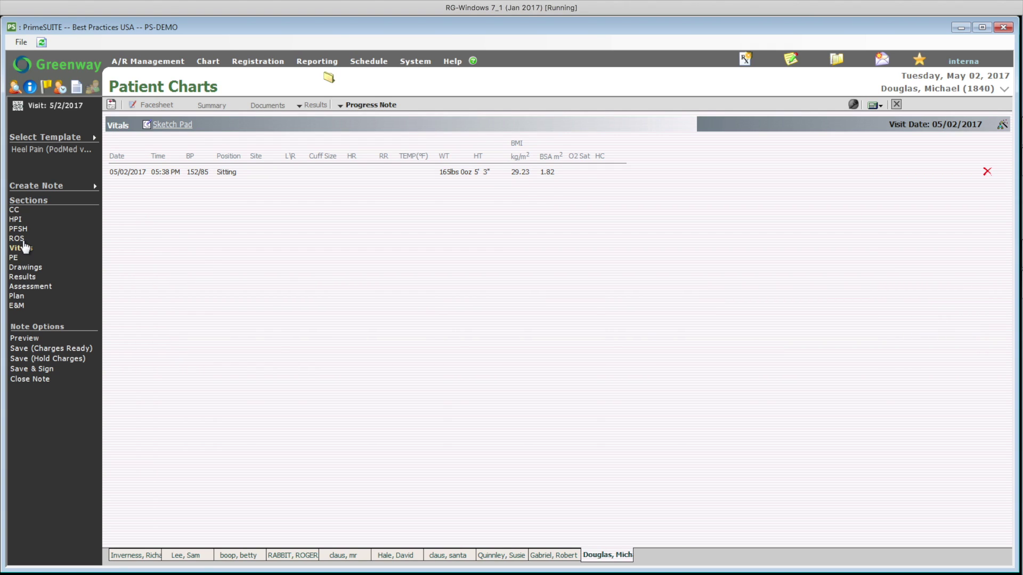